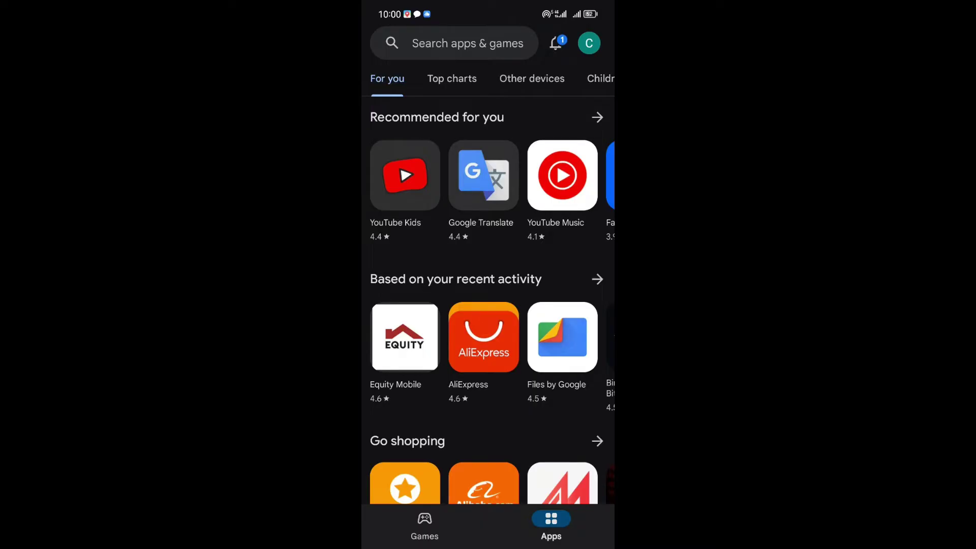
Step: Search the Play Store for 'whatsapp business' and open the WhatsApp Business app page
click(464, 48)
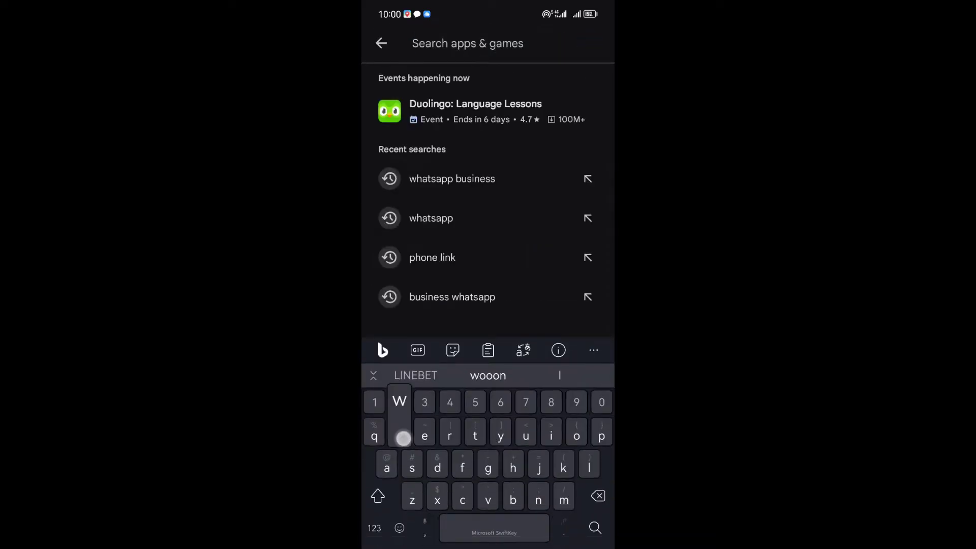
text(whatsapp)
click(488, 376)
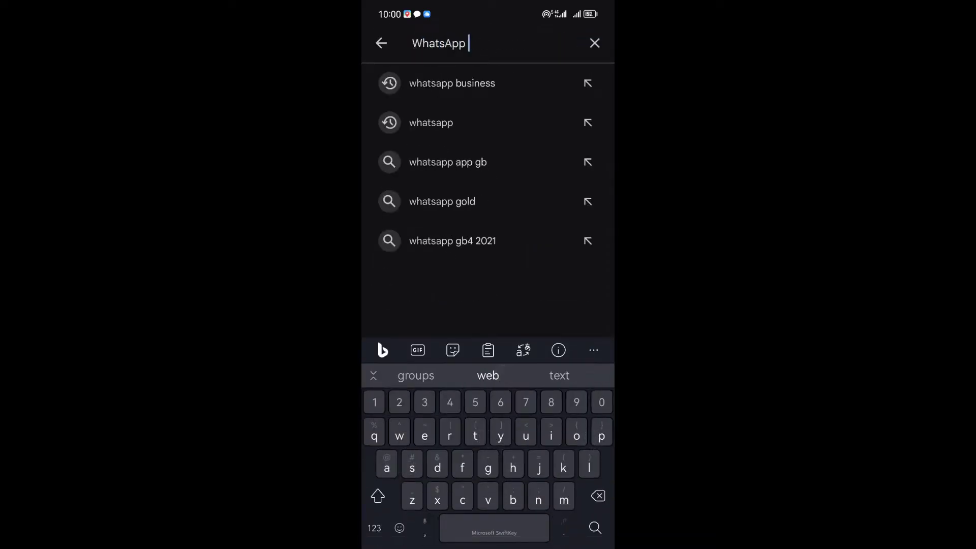
text(bus)
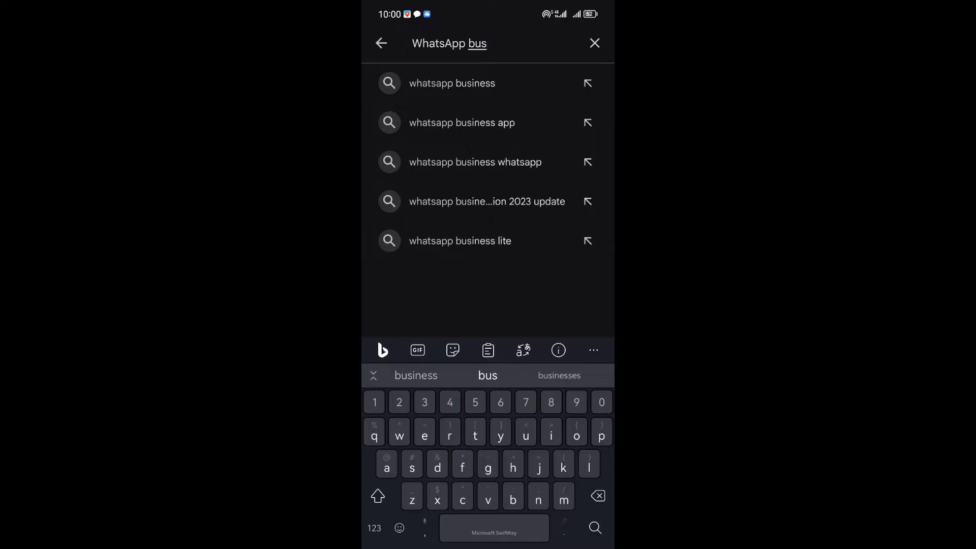
click(452, 83)
scroll(536, 258, down, 7)
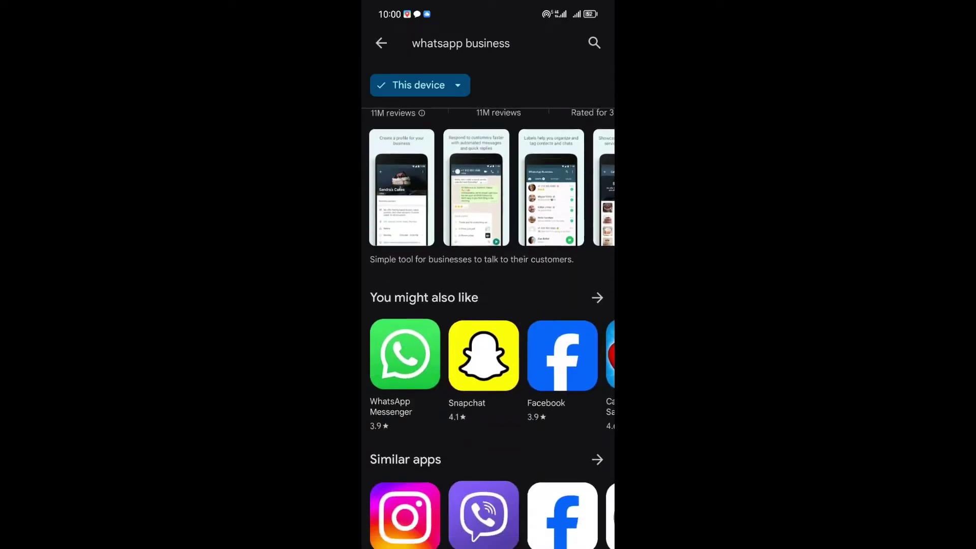
scroll(517, 477, up, 7)
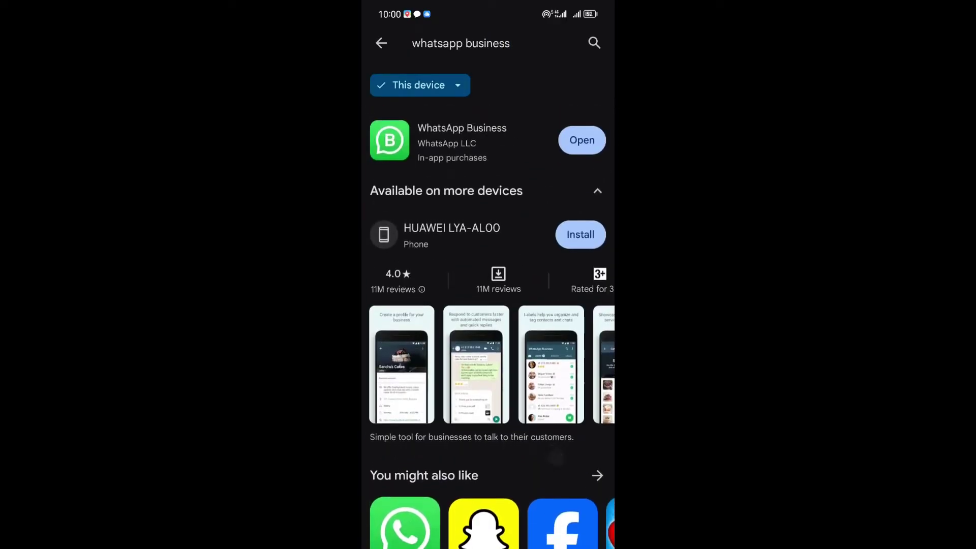
click(506, 135)
Step: Scroll down the WhatsApp Business page to the 'Beta program is full' notice
scroll(565, 401, down, 1)
scroll(565, 402, down, 5)
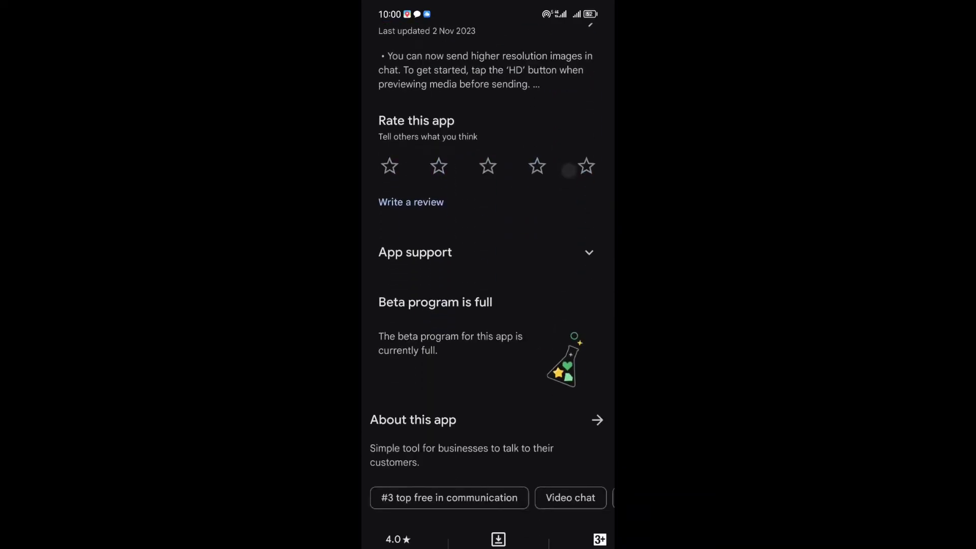
scroll(534, 353, down, 2)
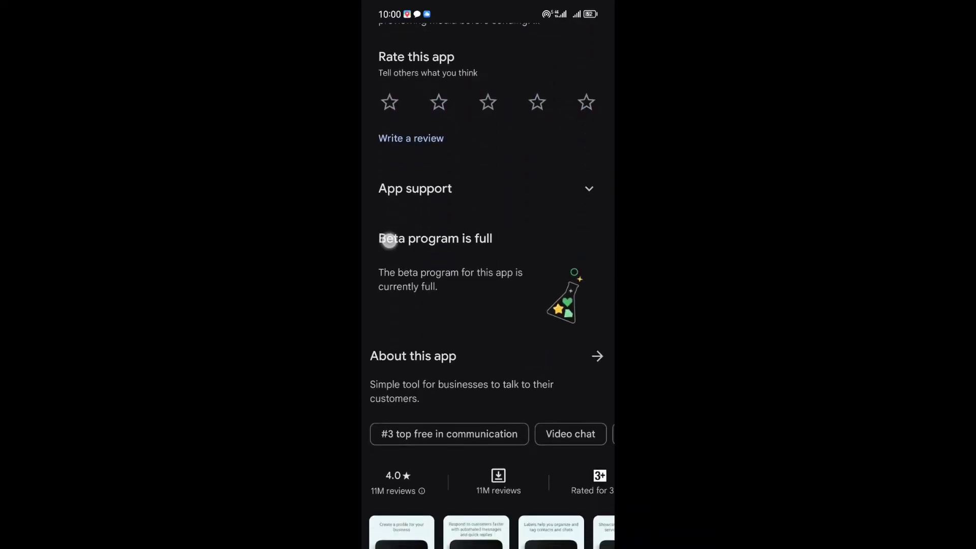
scroll(491, 244, down, 1)
scroll(437, 229, down, 1)
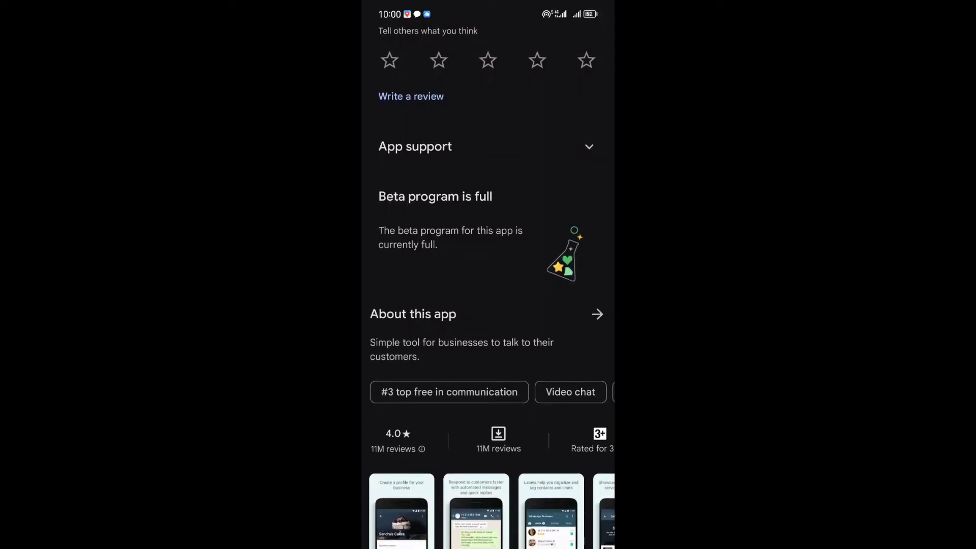
drag(386, 227, 447, 248)
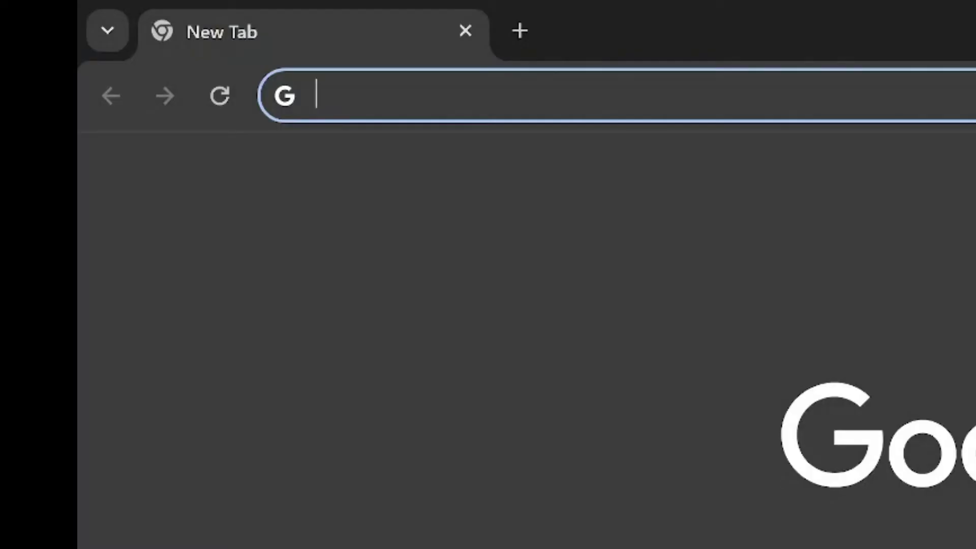
Step: Google 'whatsapp business beta' in a new tab and open the Google Play Beta Tester result
text(wha)
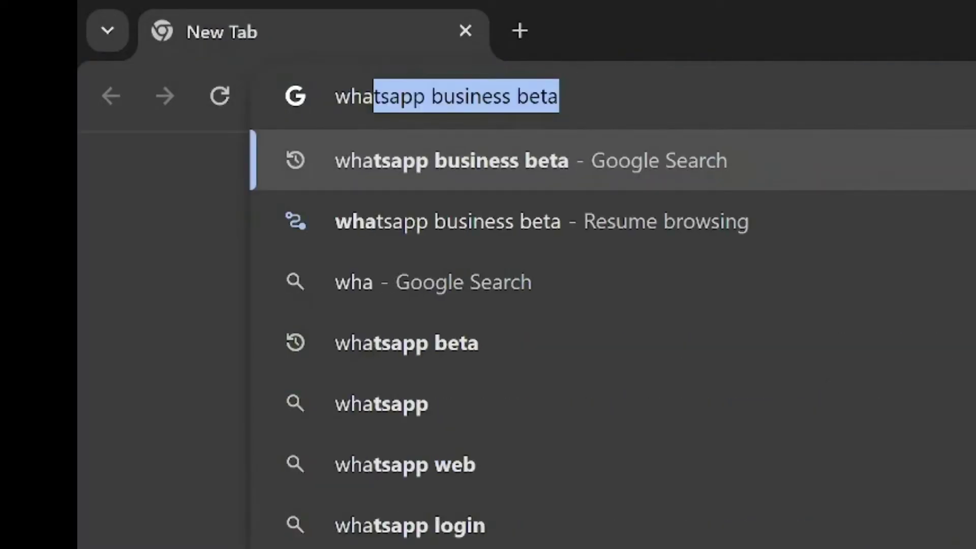
text(tsa)
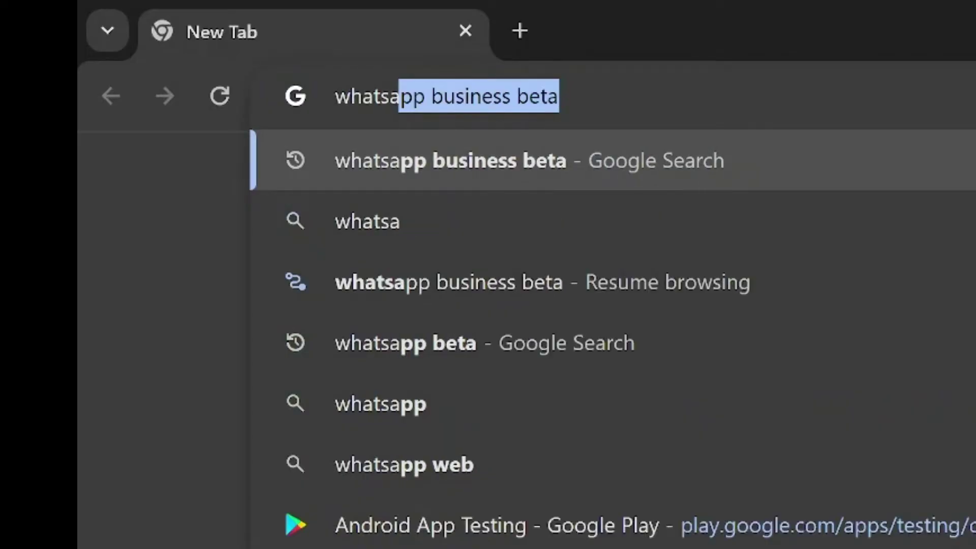
key(Right)
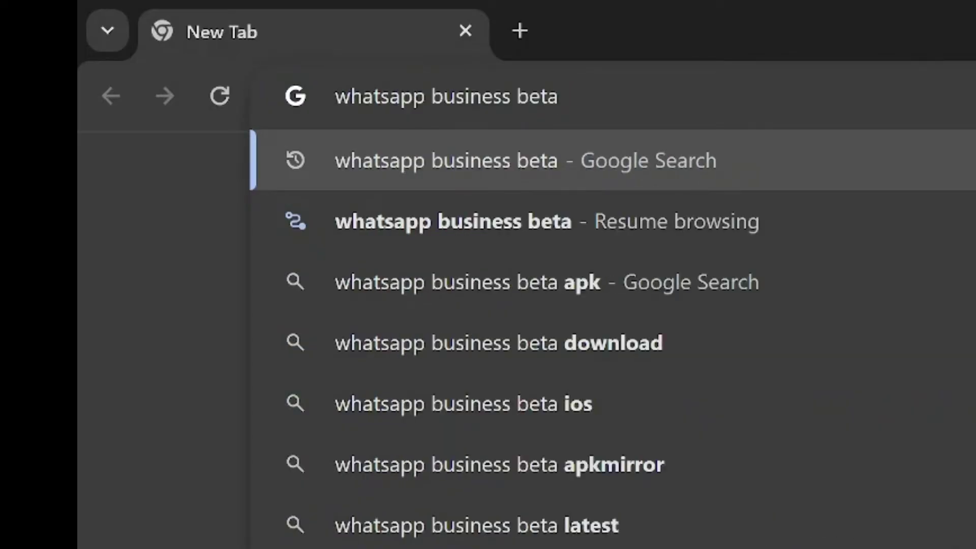
key(Home)
key(shift+Right)
key(shift+Right)
key(shift+Right)
key(shift+Right)
key(shift+Right)
key(shift+Right)
key(shift+Right)
key(shift+Right)
key(shift+Right)
key(shift+Right)
key(shift+Right)
key(shift+Right)
key(shift+Right)
key(shift+Right)
key(shift+Right)
key(shift+Right)
key(shift+Right)
key(shift+Right)
key(shift+Right)
key(shift+Right)
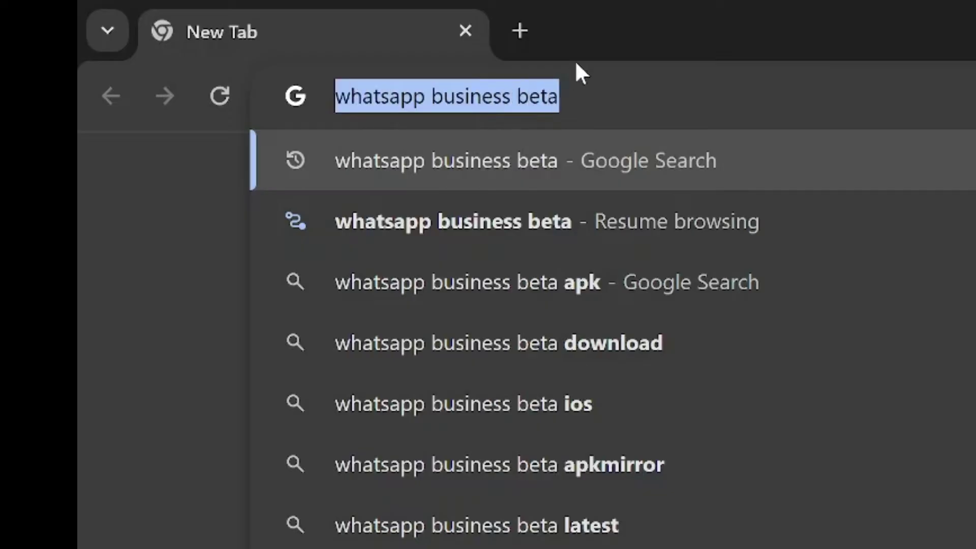
key(Return)
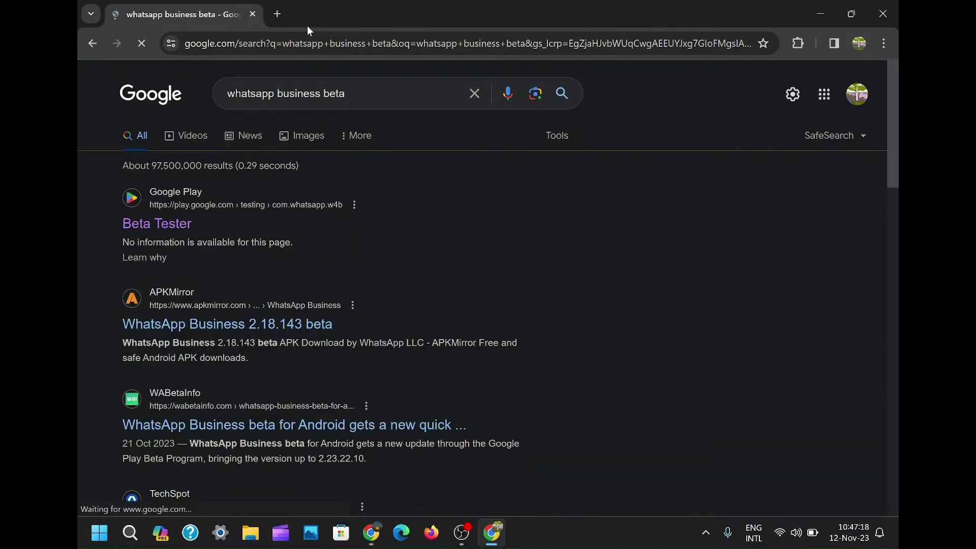
click(158, 226)
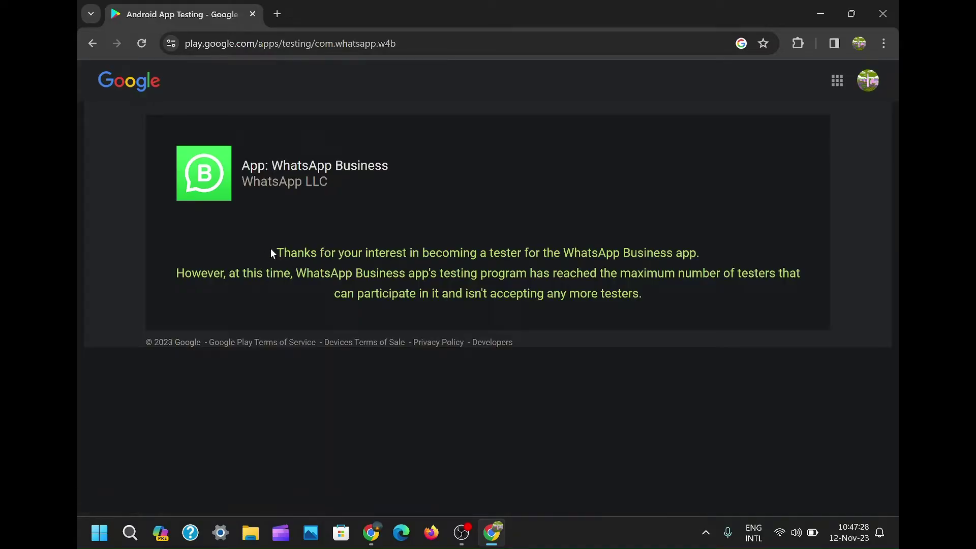
Step: Keep reloading the WhatsApp Business testing page until the BECOME A TESTER invitation appears
drag(272, 252, 698, 236)
click(134, 46)
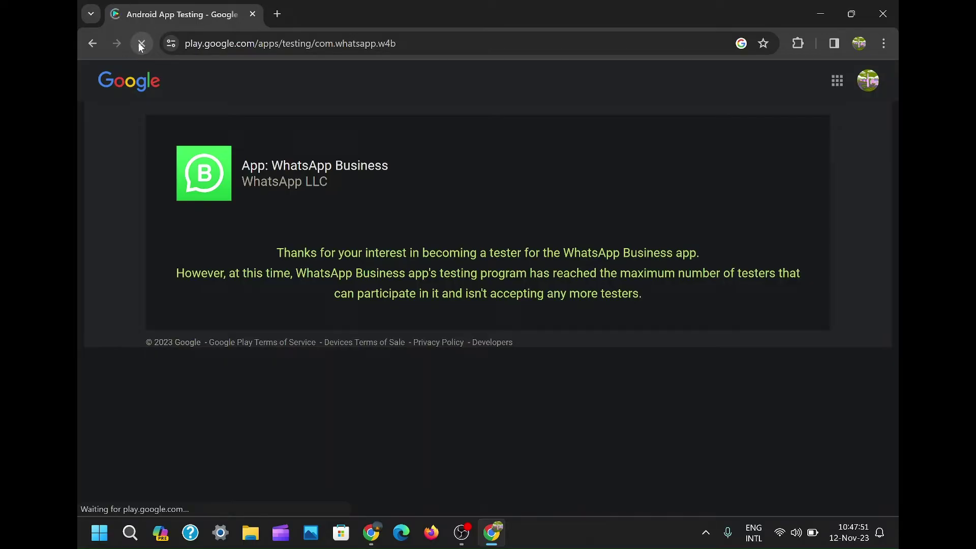
click(140, 45)
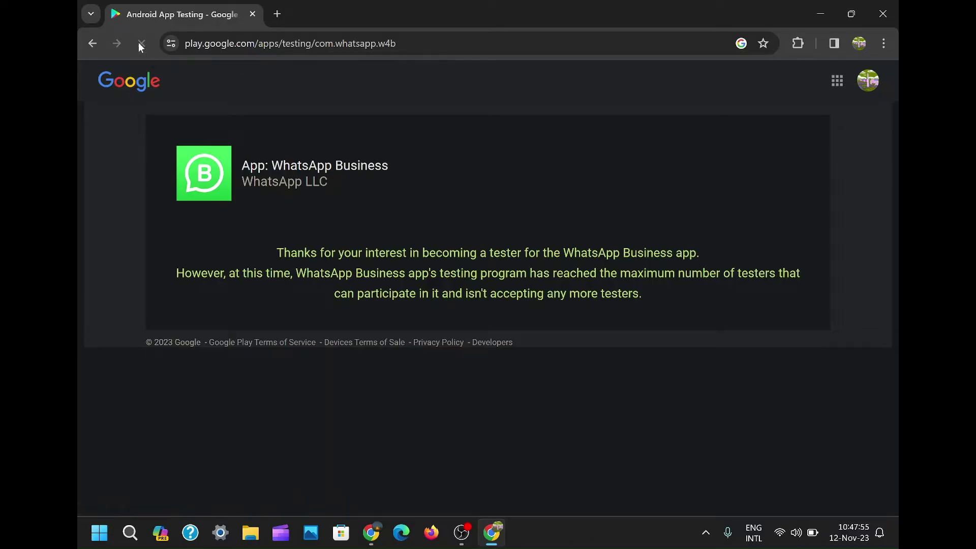
click(140, 45)
click(140, 45)
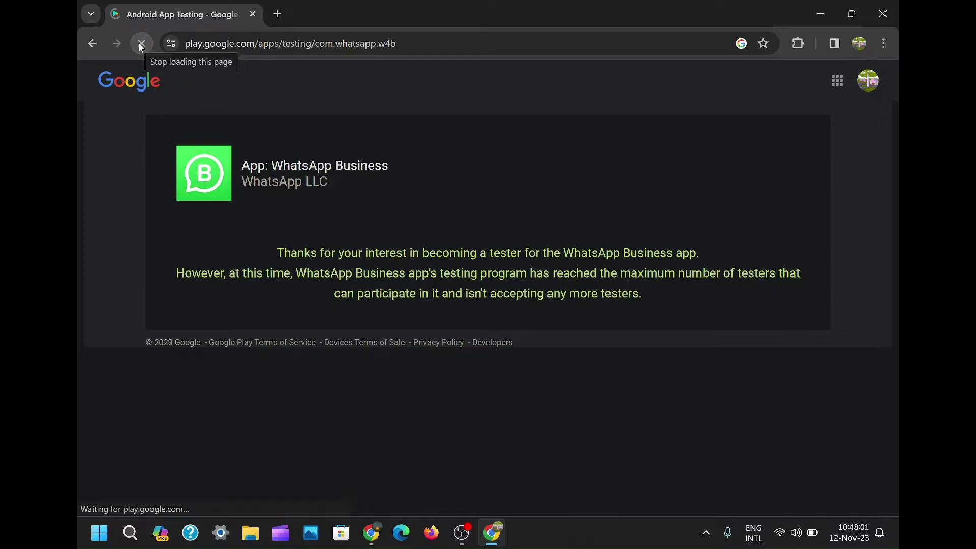
click(140, 43)
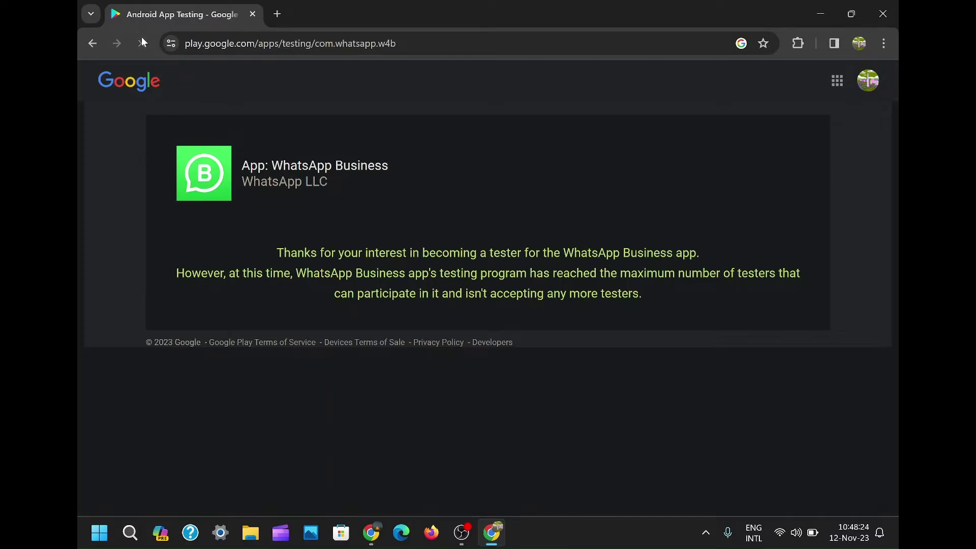
click(140, 43)
click(140, 42)
click(140, 44)
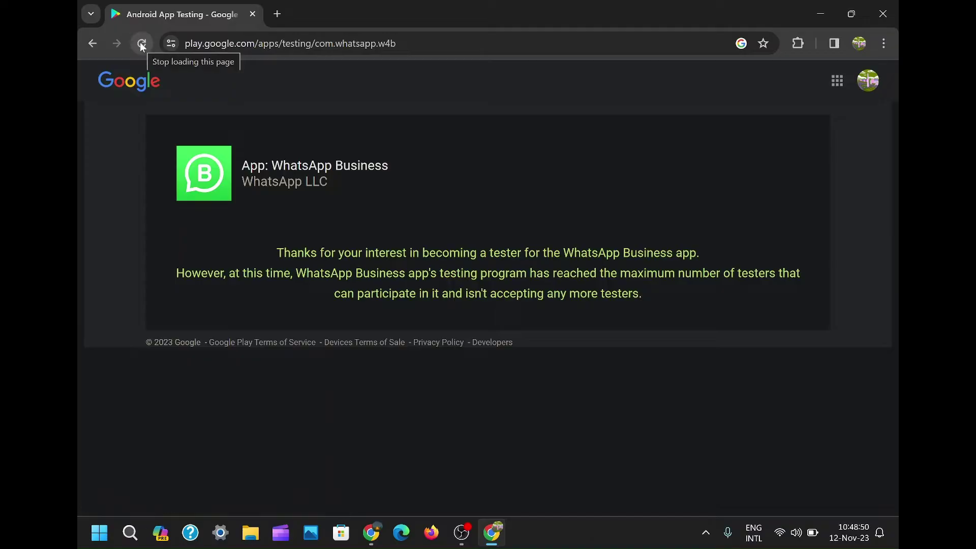
click(140, 44)
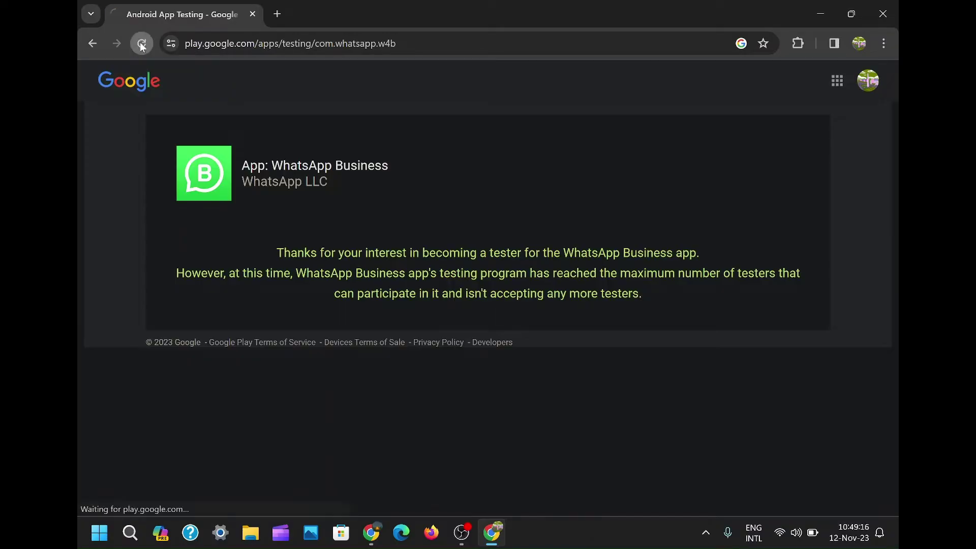
click(141, 44)
click(141, 44)
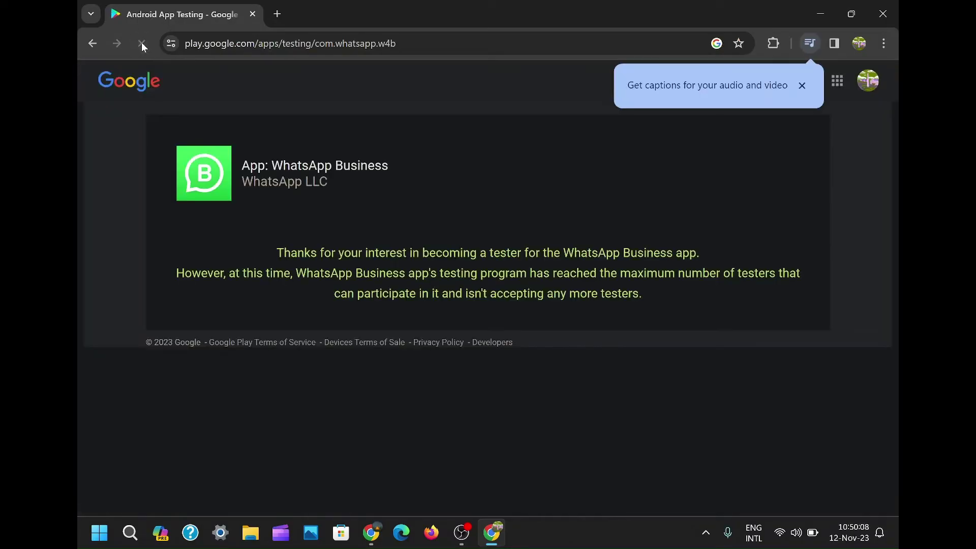
click(141, 43)
click(142, 43)
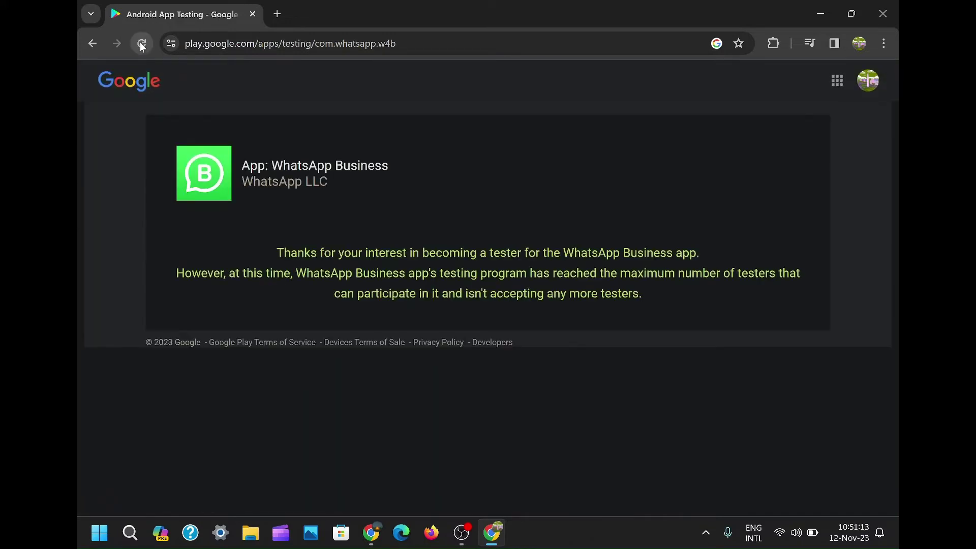
click(141, 44)
click(141, 43)
click(142, 43)
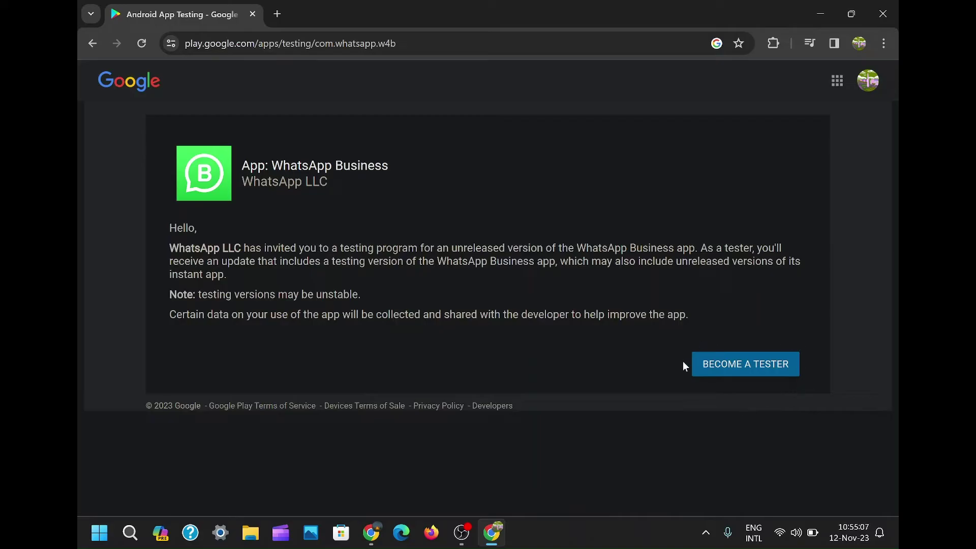
Step: Try BECOME A TESTER, then reload and confirm resubmission twice, still getting the tester-limit notice
click(766, 368)
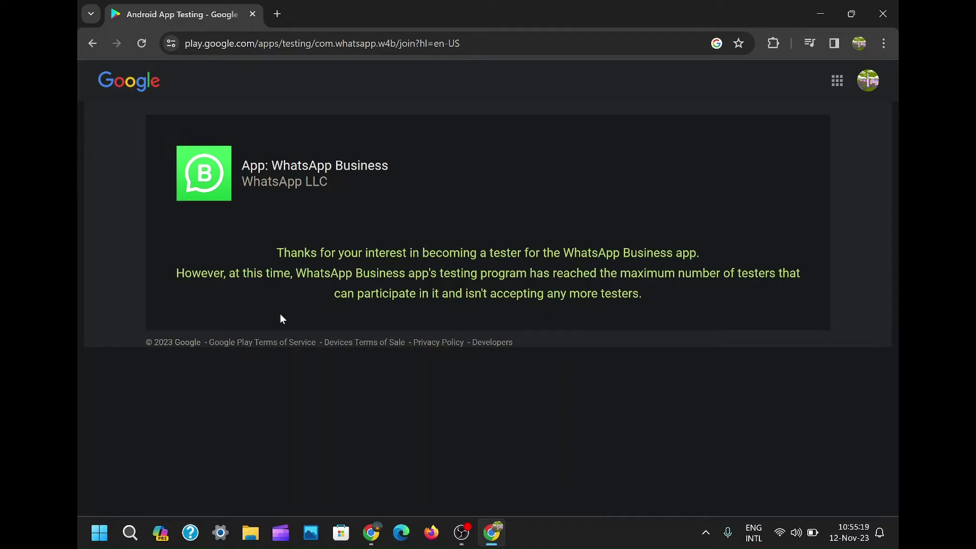
click(142, 44)
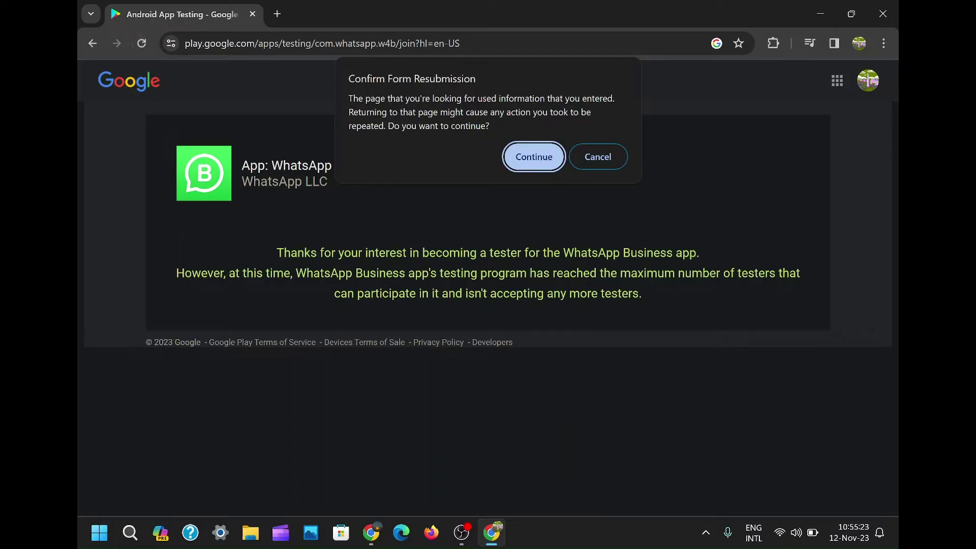
click(527, 161)
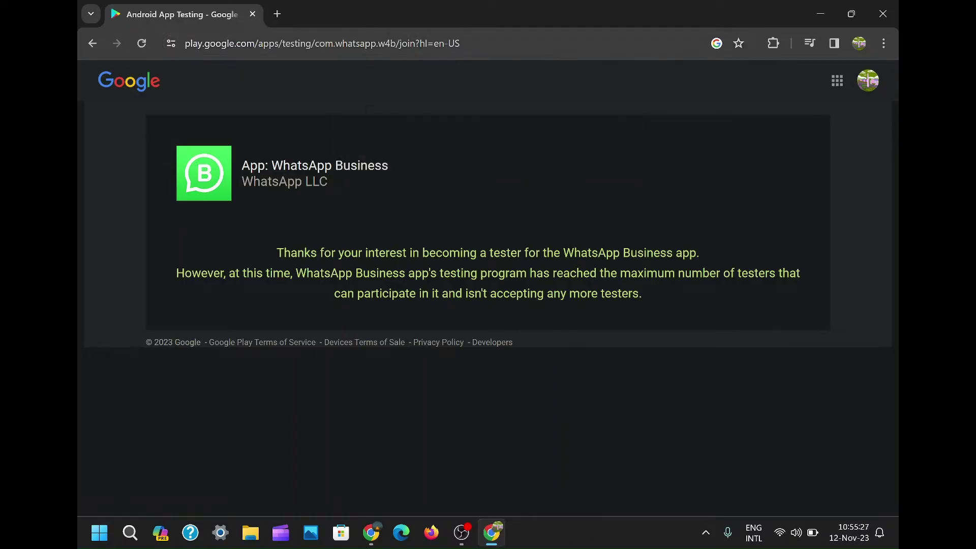
click(142, 44)
click(552, 158)
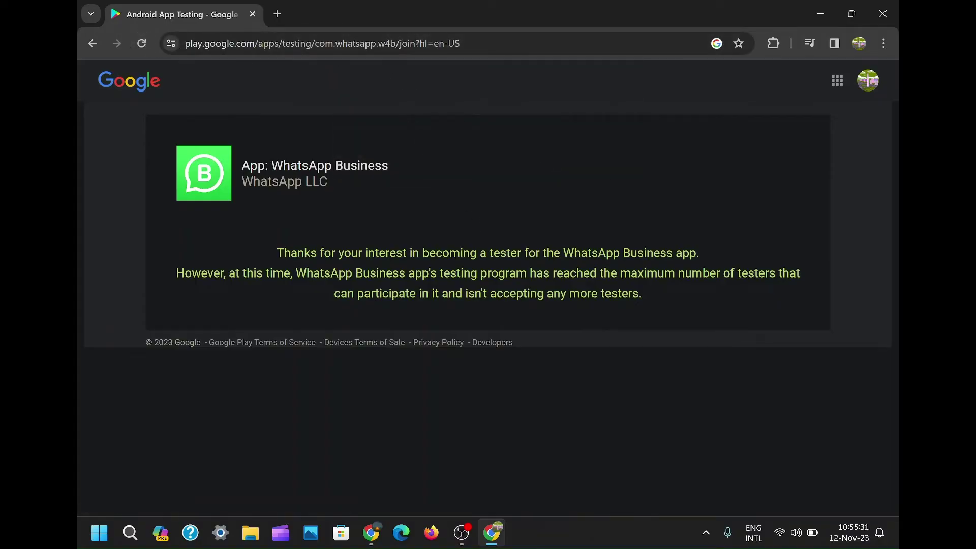
Step: In a new tab, search 'whatsapp business beta' and reopen the Google Play Beta Tester page
click(277, 14)
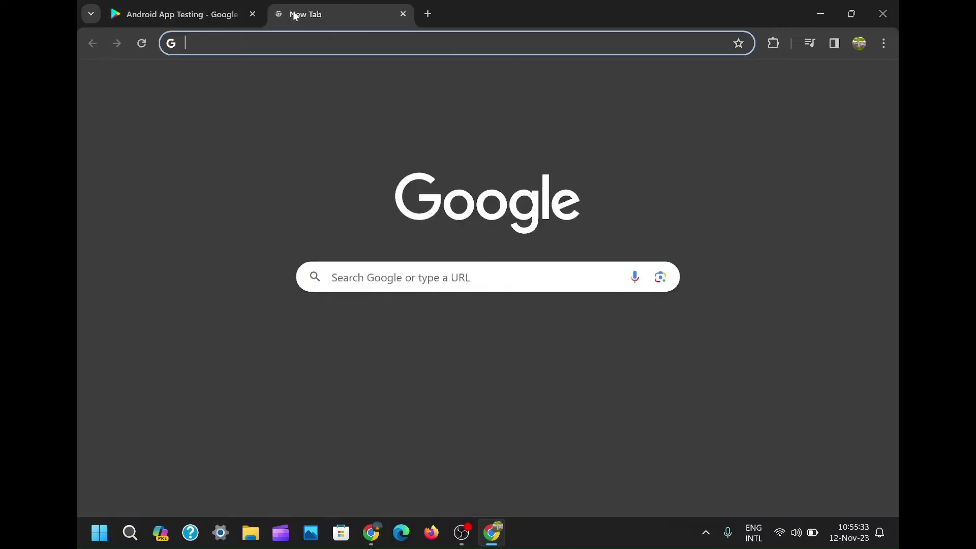
text(whatsapp business beta)
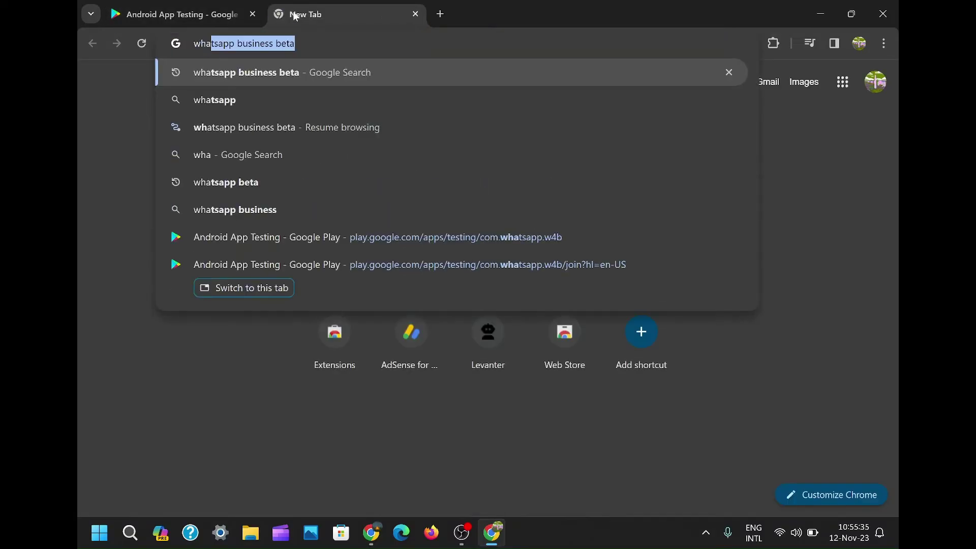
click(279, 74)
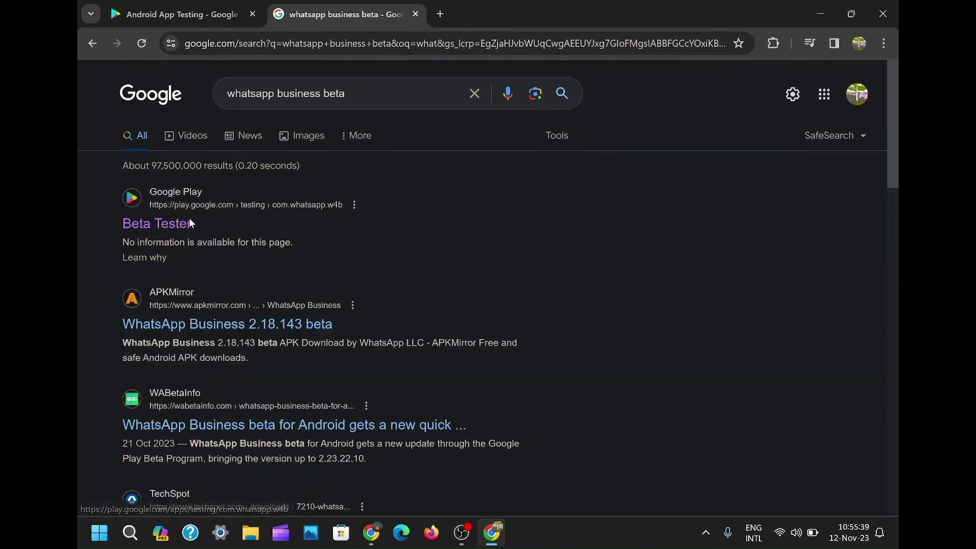
click(179, 226)
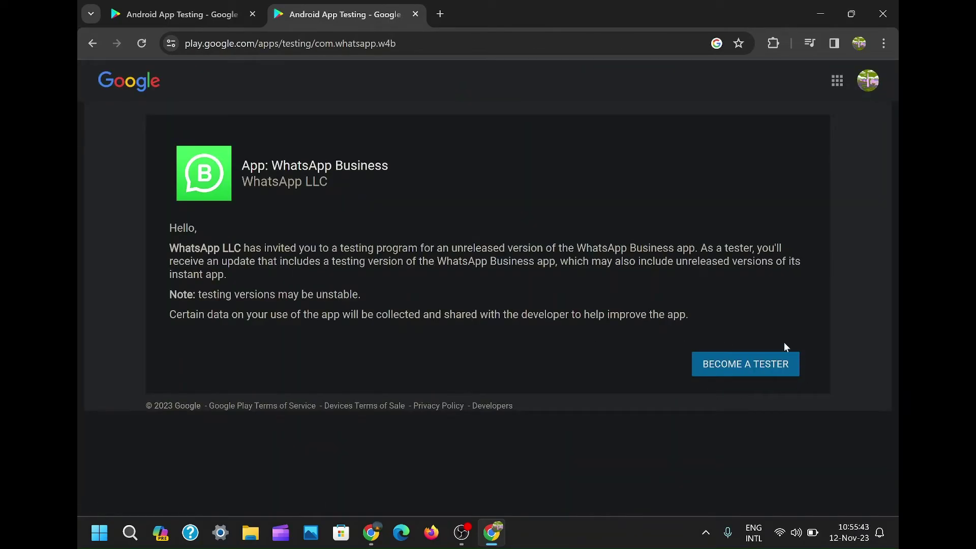
Step: Sign up as a tester and highlight the 'Welcome to the testing program' confirmation
click(745, 363)
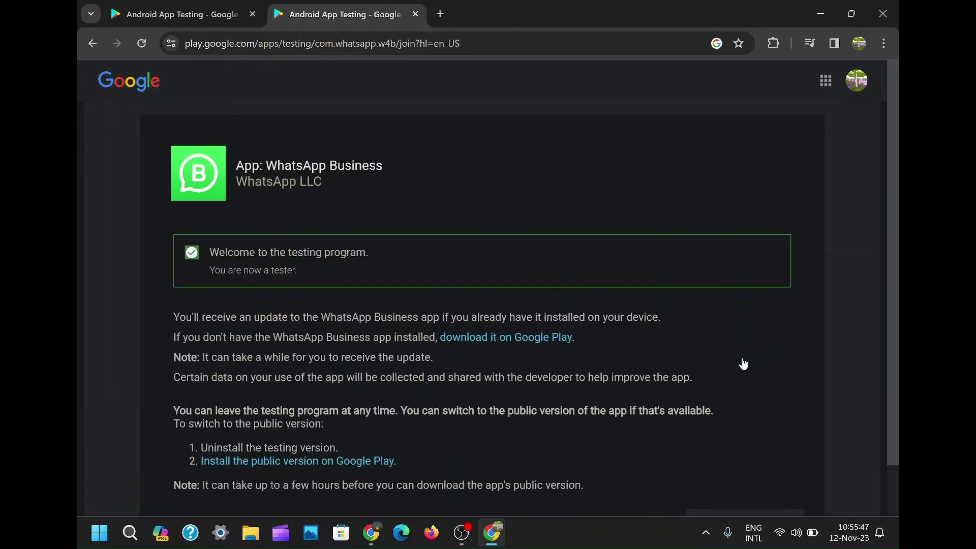
scroll(678, 316, down, 2)
scroll(680, 316, up, 2)
drag(367, 253, 209, 252)
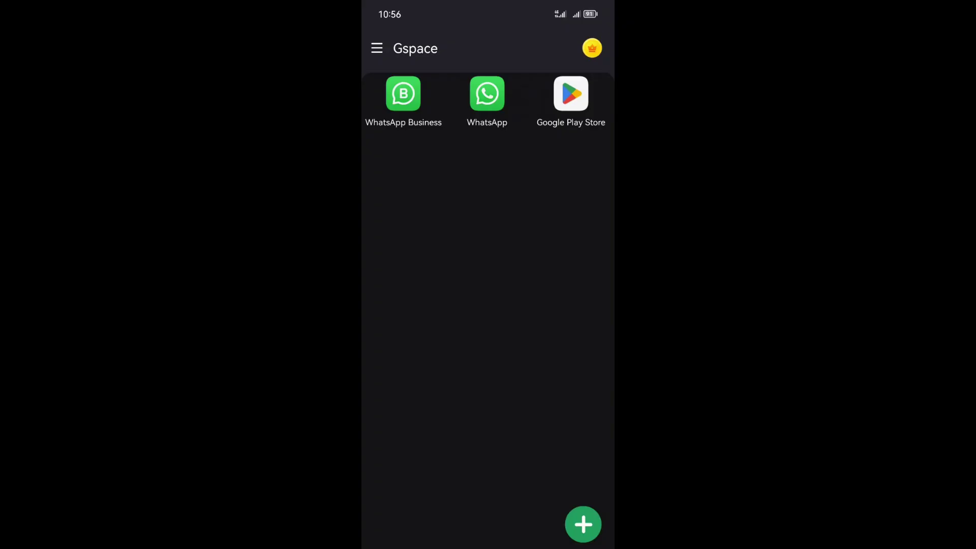
Step: Launch Google Play Store in Gspace and search for 'whatsapp business'
click(571, 94)
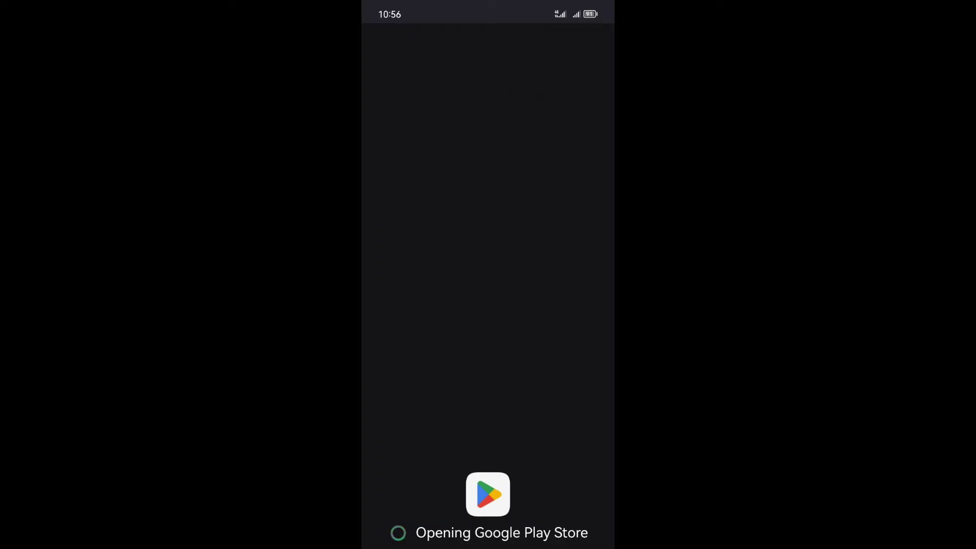
drag(540, 65, 526, 196)
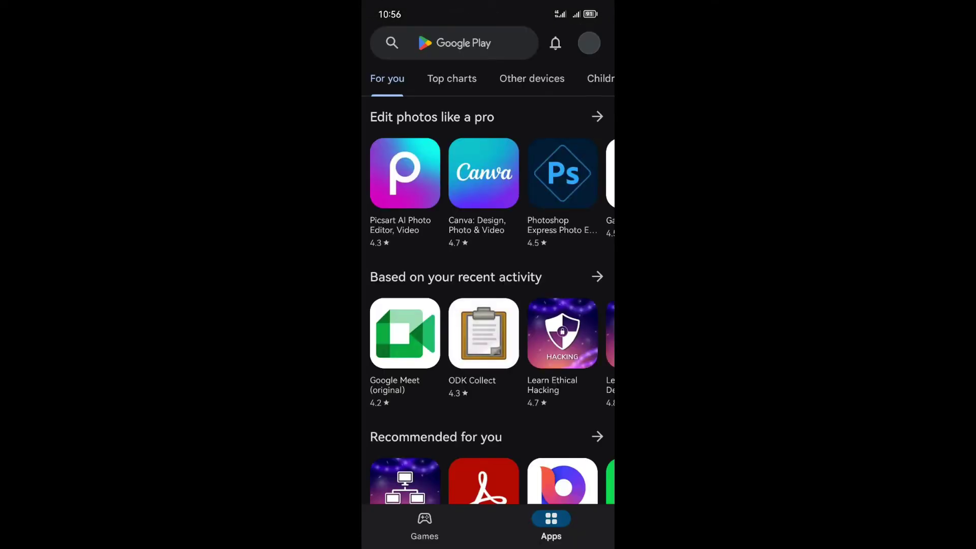
click(456, 43)
text(whatsa)
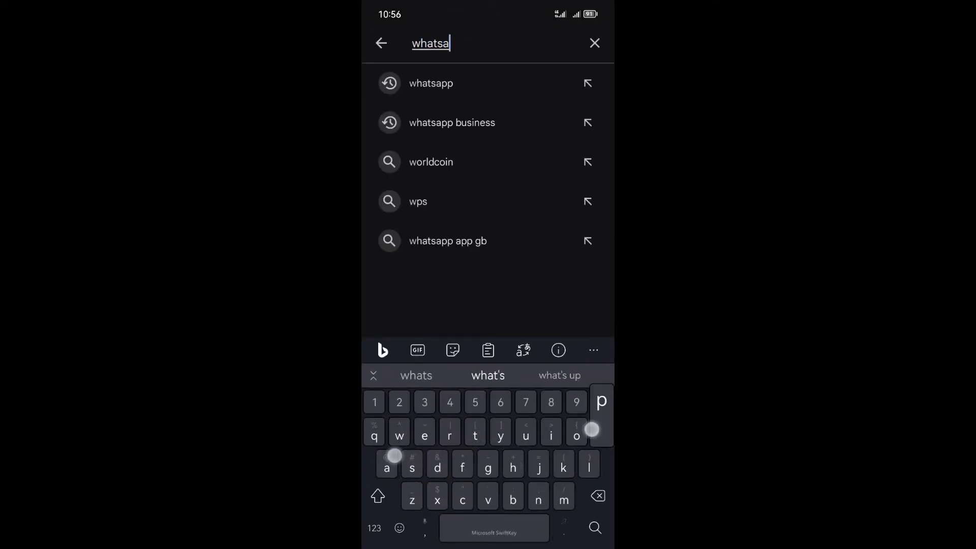
text(pp)
click(488, 375)
click(453, 82)
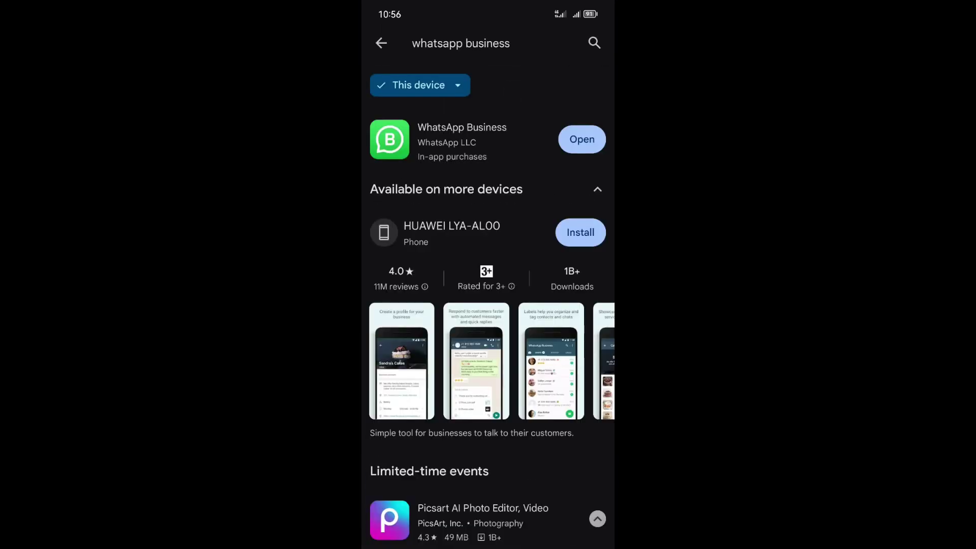
Step: Start the WhatsApp Business beta update and choose Wait on Gspace's not-responding dialog
click(492, 145)
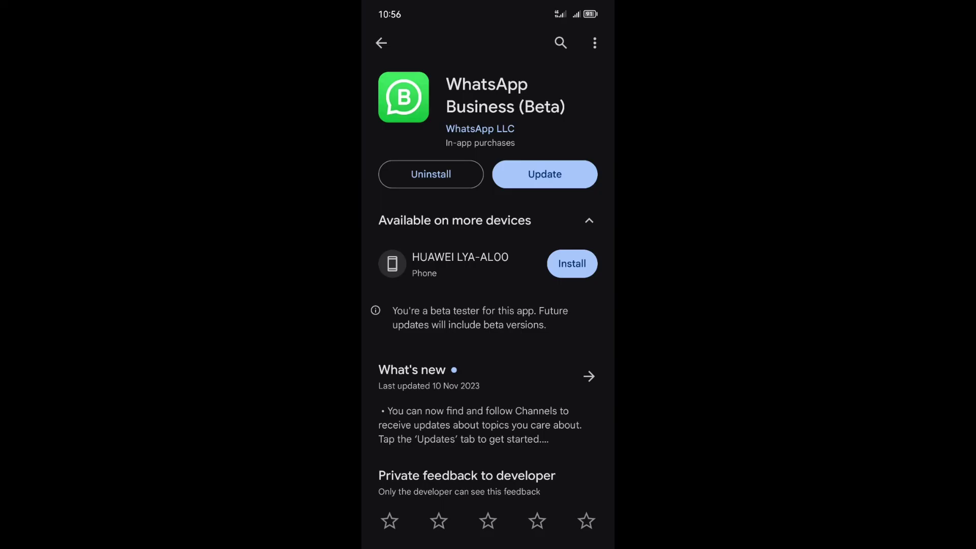
drag(530, 199, 508, 295)
click(550, 177)
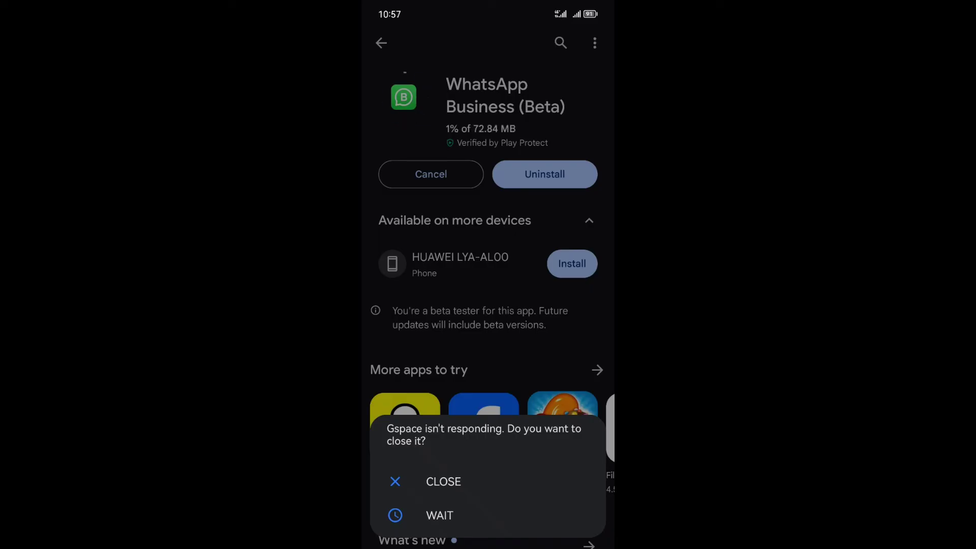
click(440, 515)
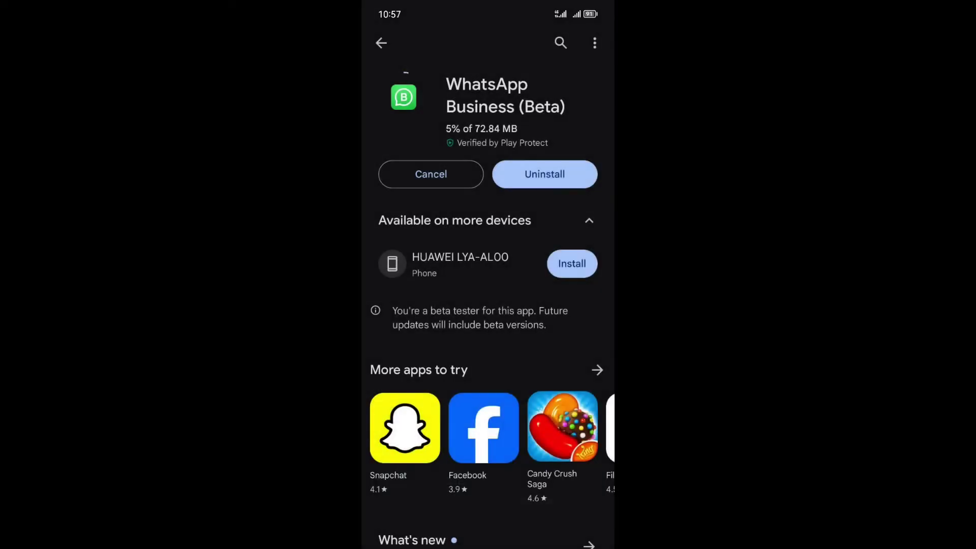